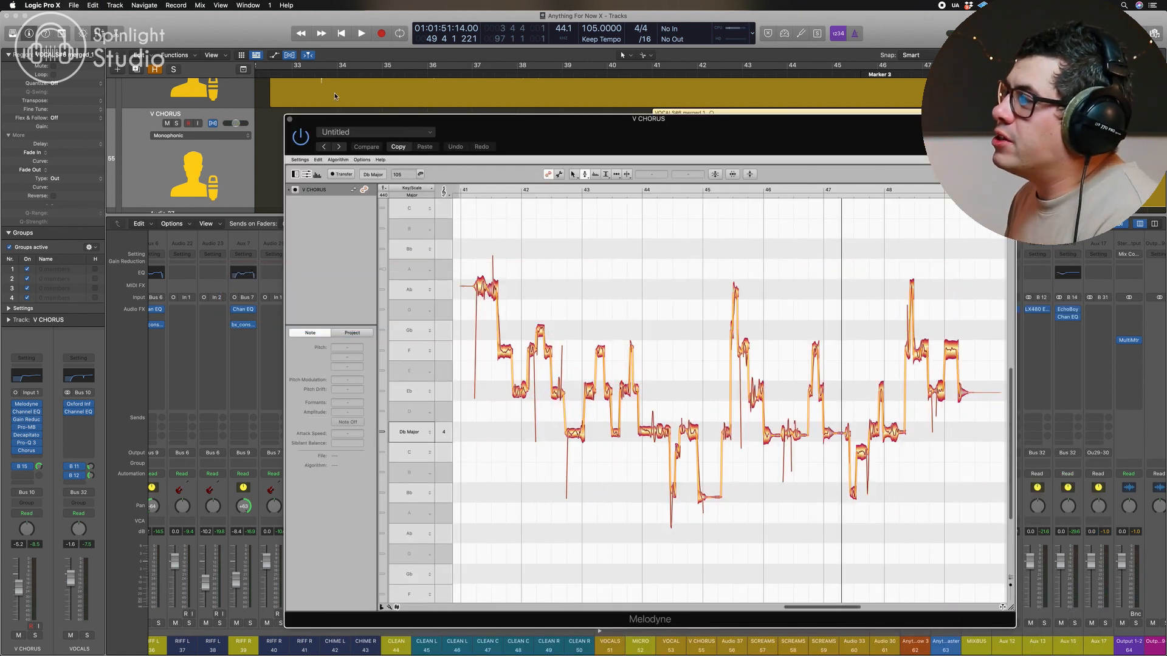
# Step: Duplicate the V CHORUS track with its settings and copy the VOCALS#6 merged_1 region onto the new track at bar 41
pyautogui.click(290, 119)
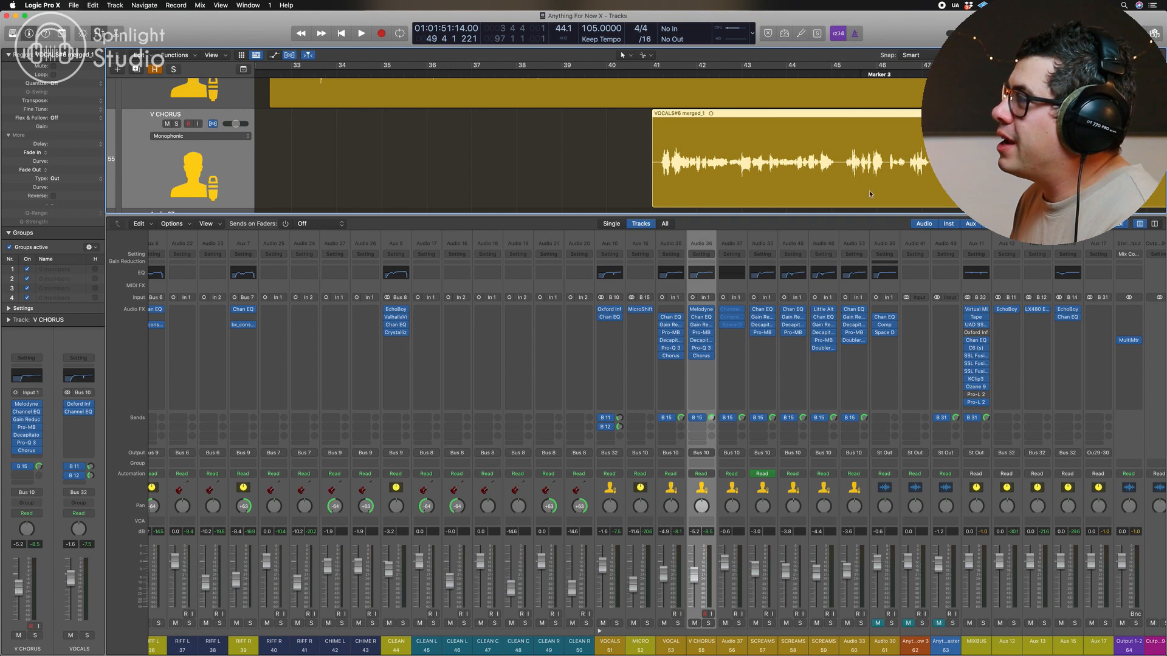
pyautogui.hscroll(5, 782, 174)
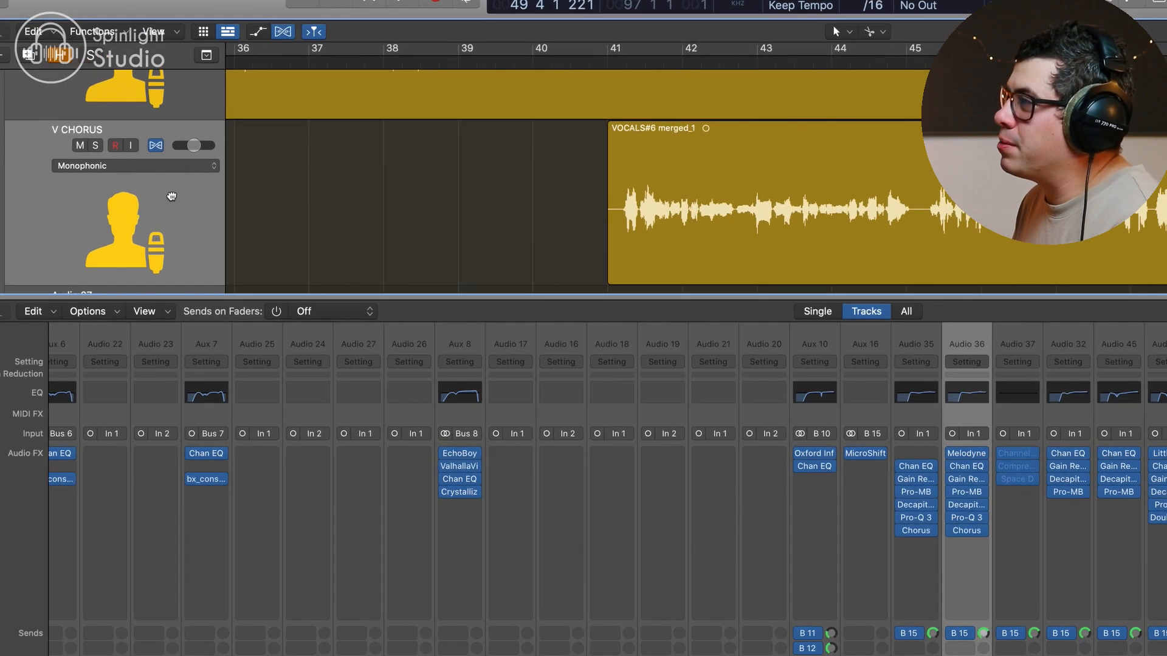
pyautogui.click(172, 195)
pyautogui.press('super+d')
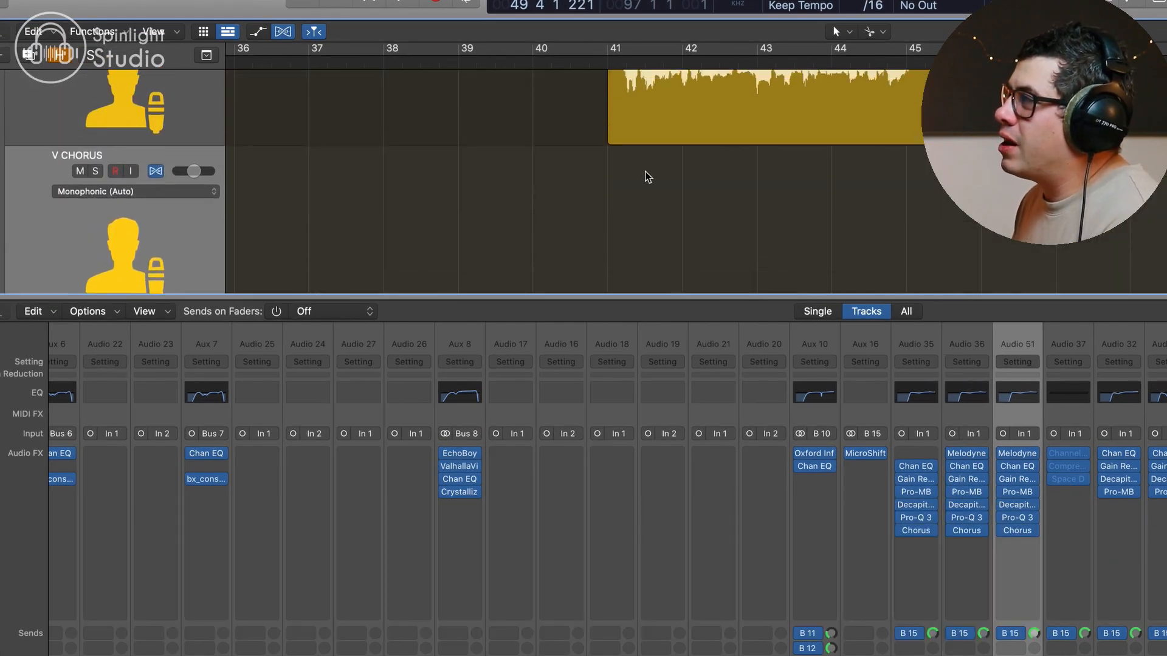
pyautogui.scroll(1, 673, 178)
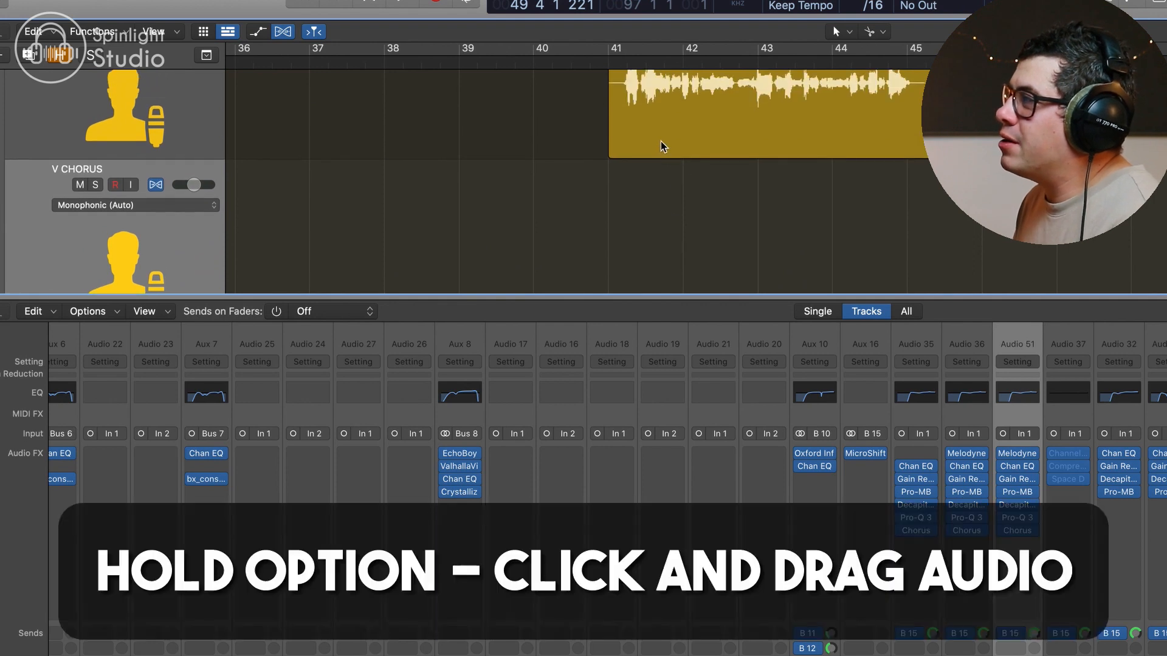
pyautogui.moveTo(654, 148); pyautogui.dragTo(648, 173)
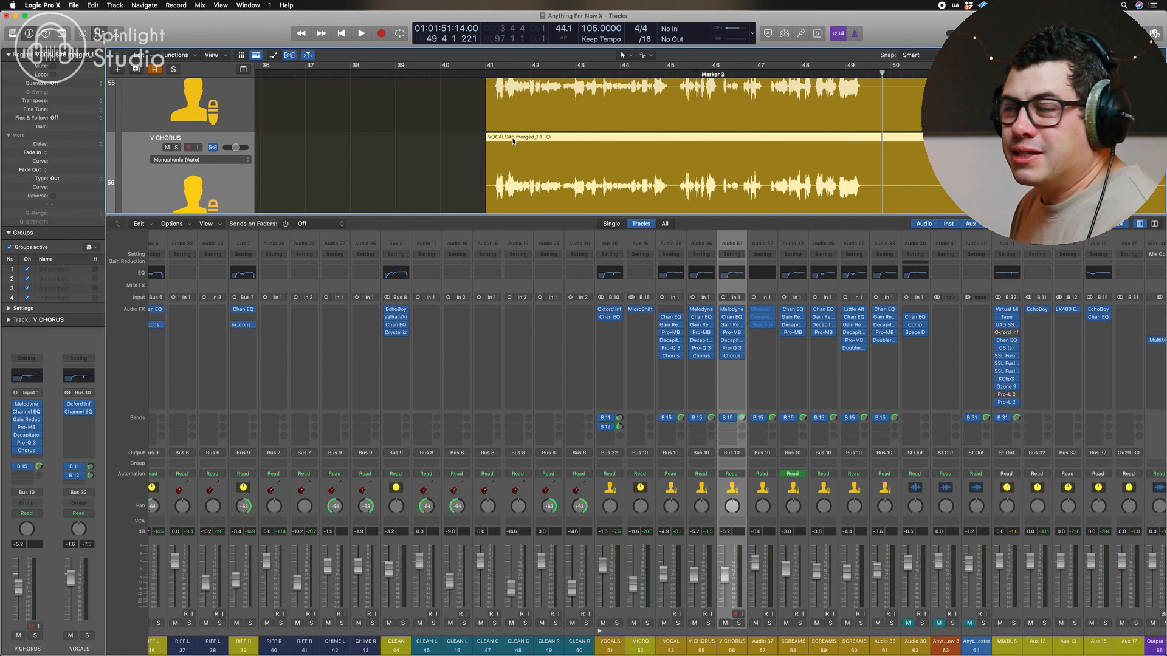
# Step: Hide the mixer and rename the duplicated V CHORUS track to HARMONY FAKE
pyautogui.press('x')
pyautogui.press('super+Left')
pyautogui.press('super+Left')
pyautogui.press('super+Left')
pyautogui.scroll(10, 547, 152)
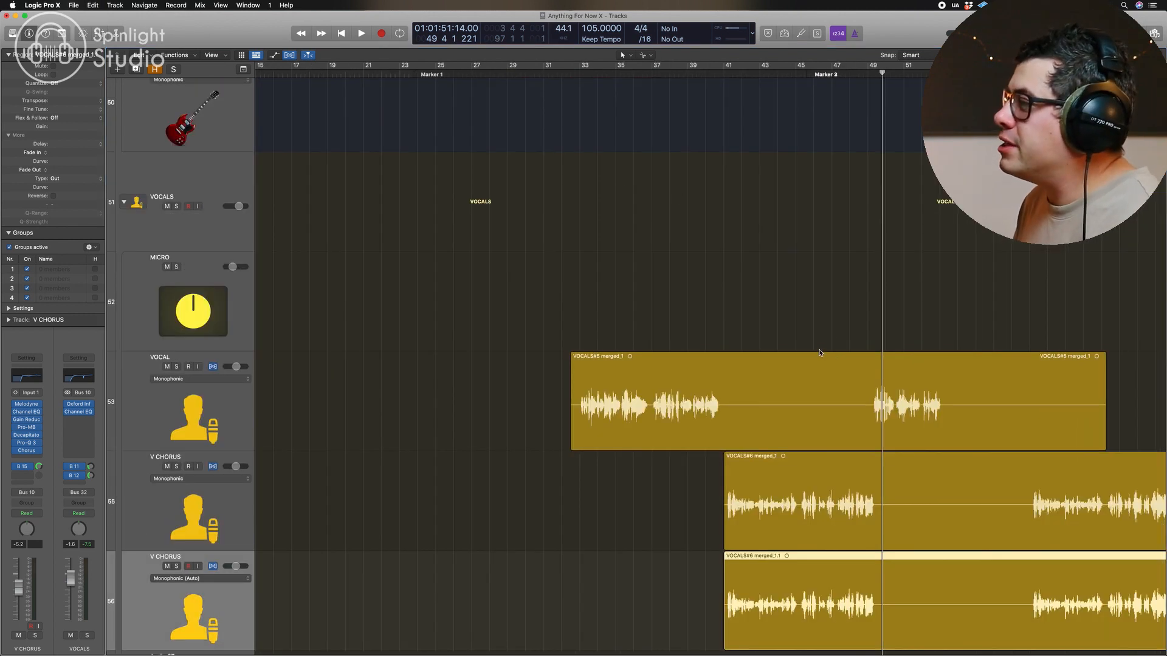
pyautogui.scroll(-4, 821, 354)
pyautogui.doubleClick(167, 455)
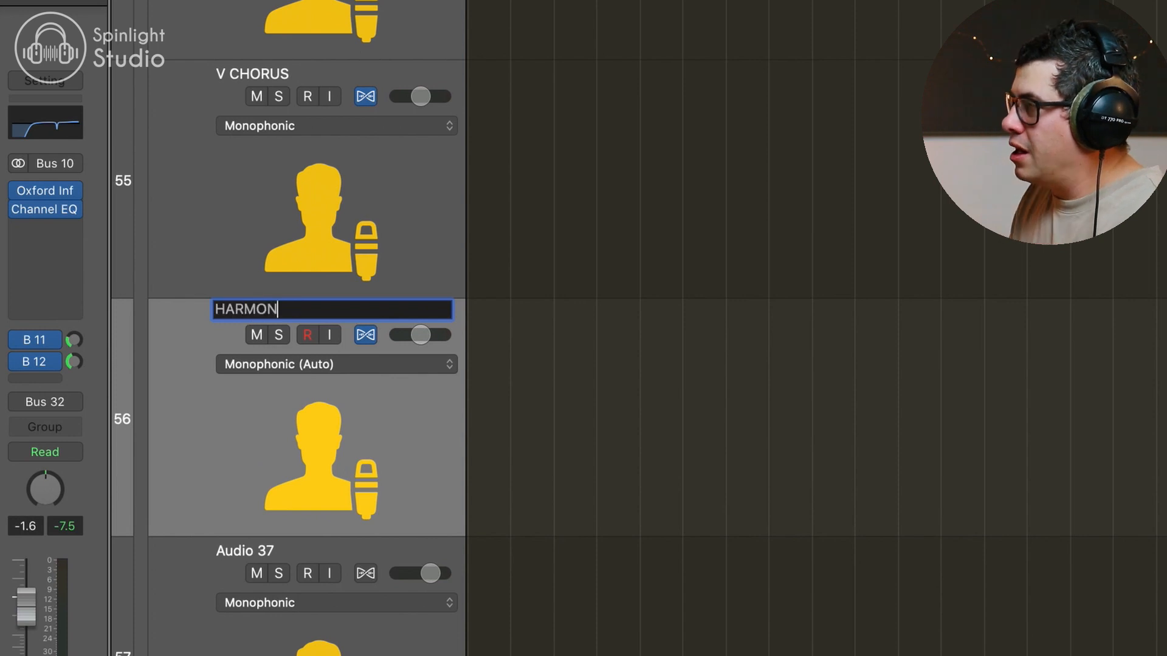
pyautogui.press('Return')
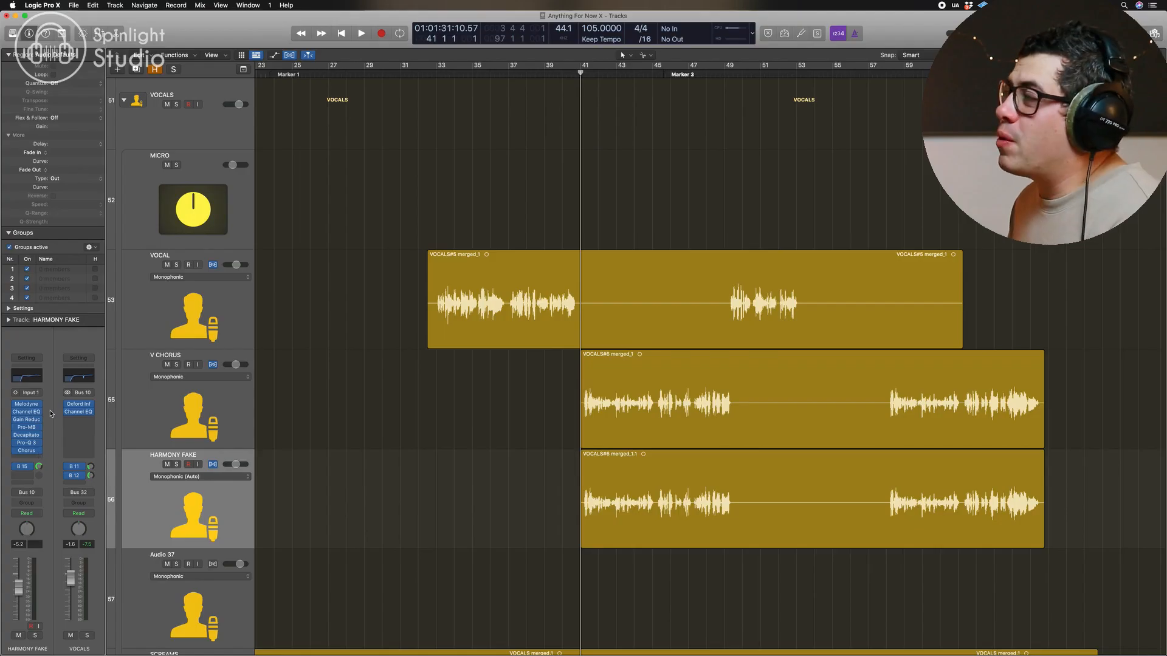
# Step: Open Melodyne on the HARMONY FAKE track and show that track's notes for editing
pyautogui.click(27, 404)
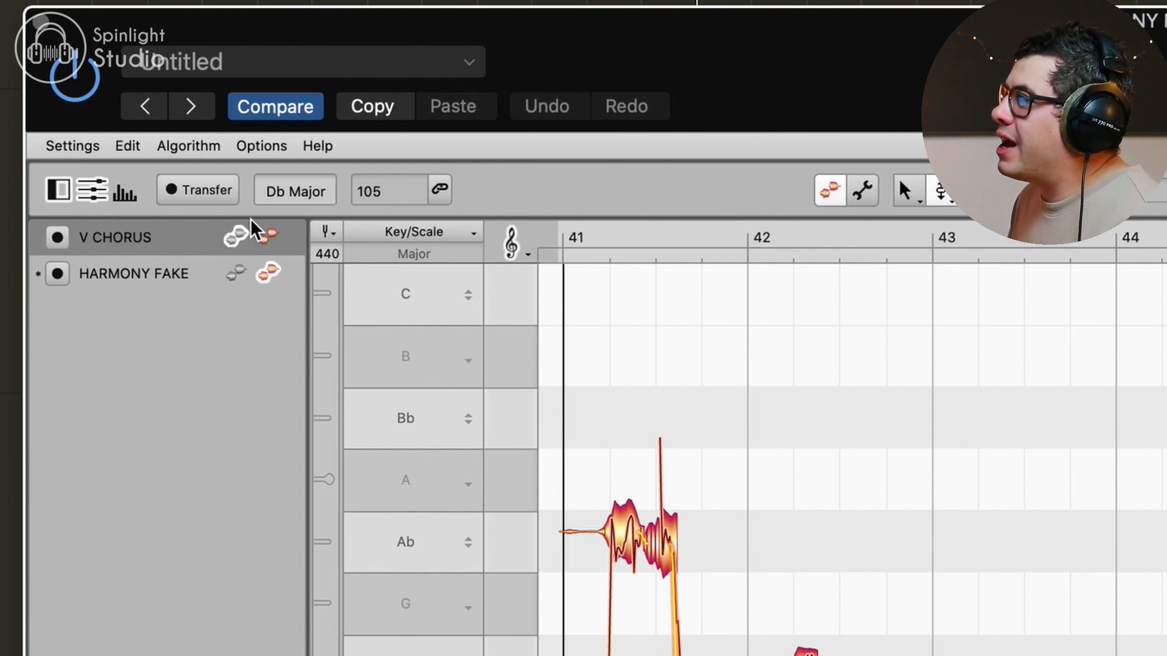
pyautogui.click(268, 272)
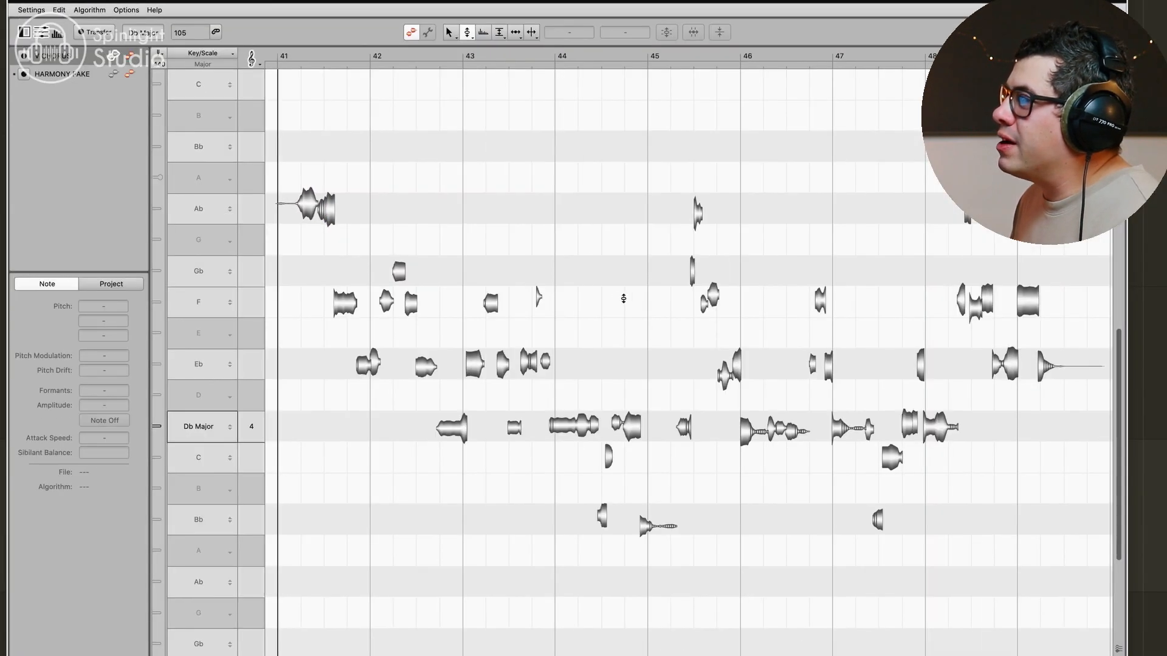
pyautogui.click(131, 75)
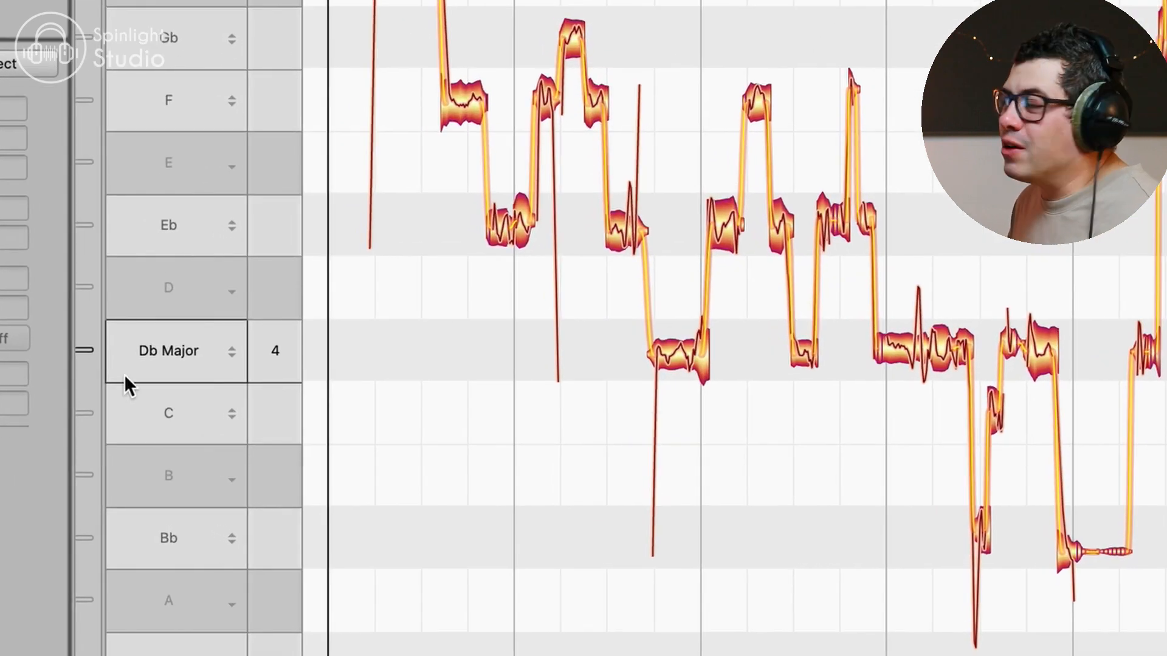
# Step: Review the scale choices for the Db Major root note and the Scale Editor and Pitch Grid options
pyautogui.click(189, 358)
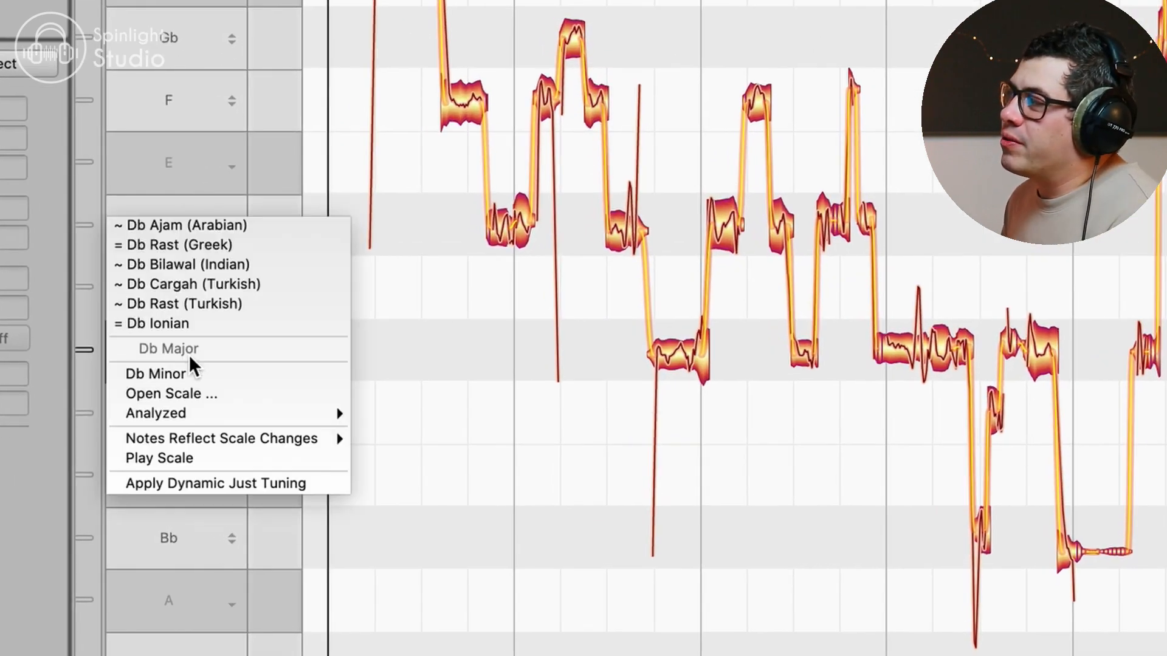
pyautogui.click(549, 468)
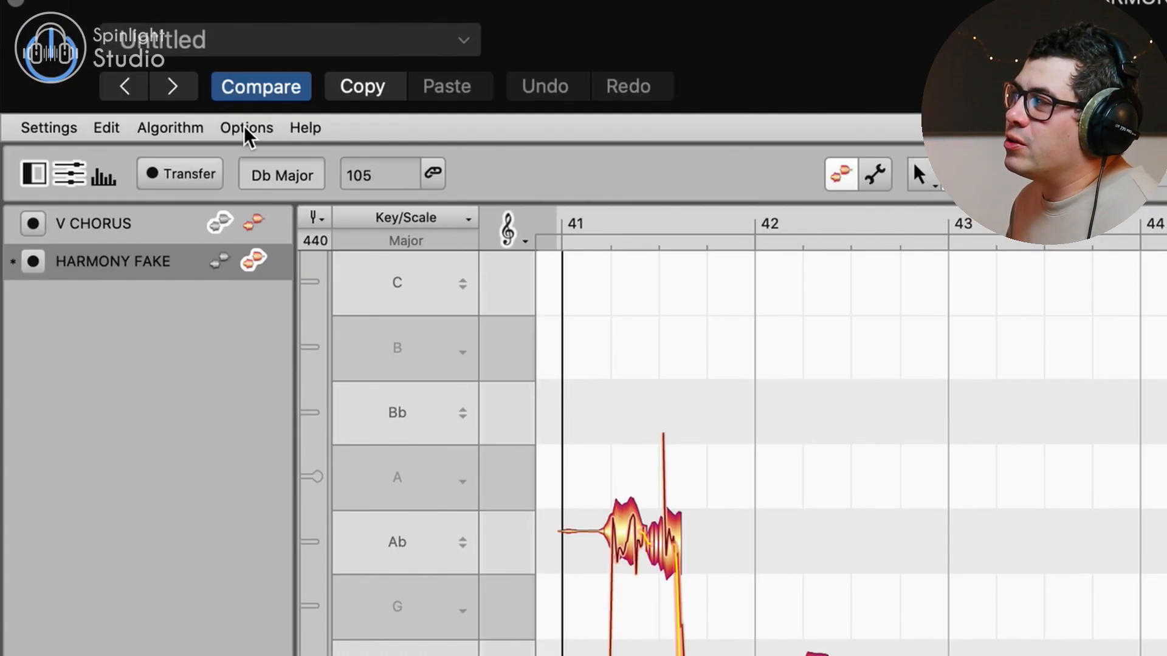
pyautogui.click(247, 127)
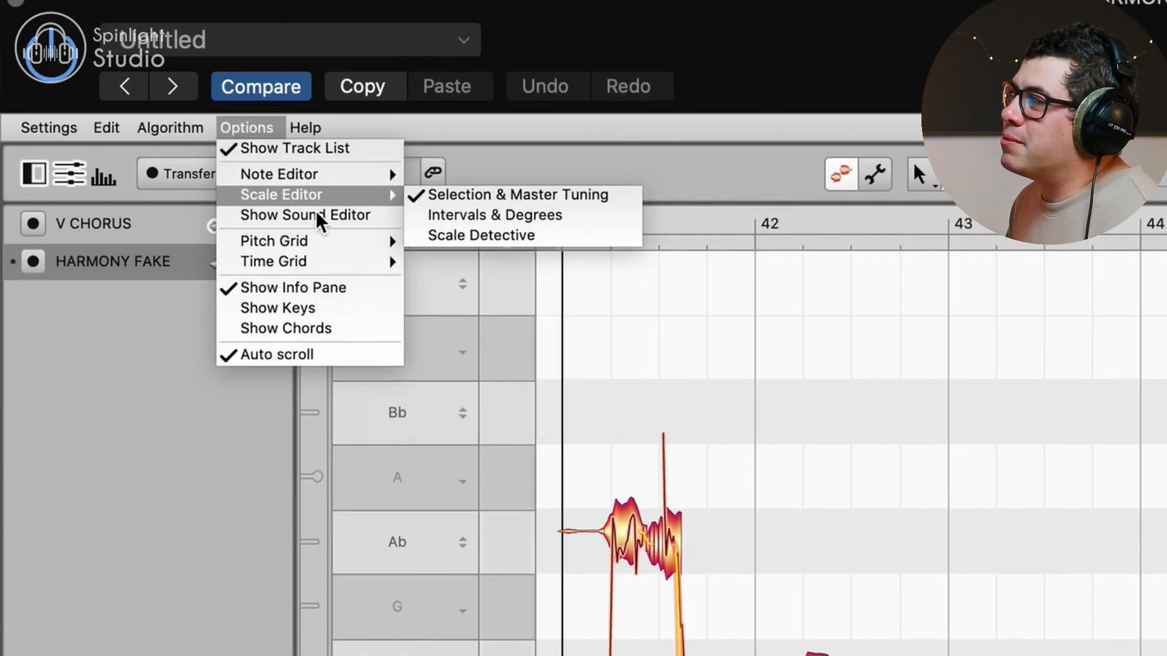
pyautogui.moveTo(347, 246)
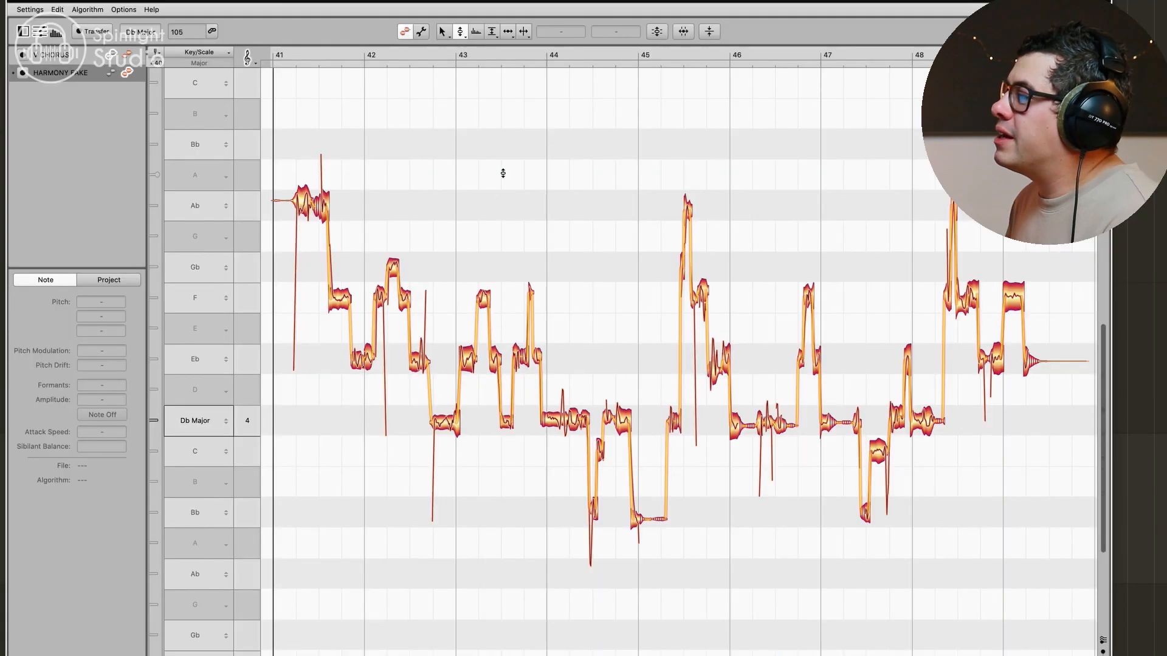
pyautogui.moveTo(512, 179); pyautogui.dragTo(496, 170)
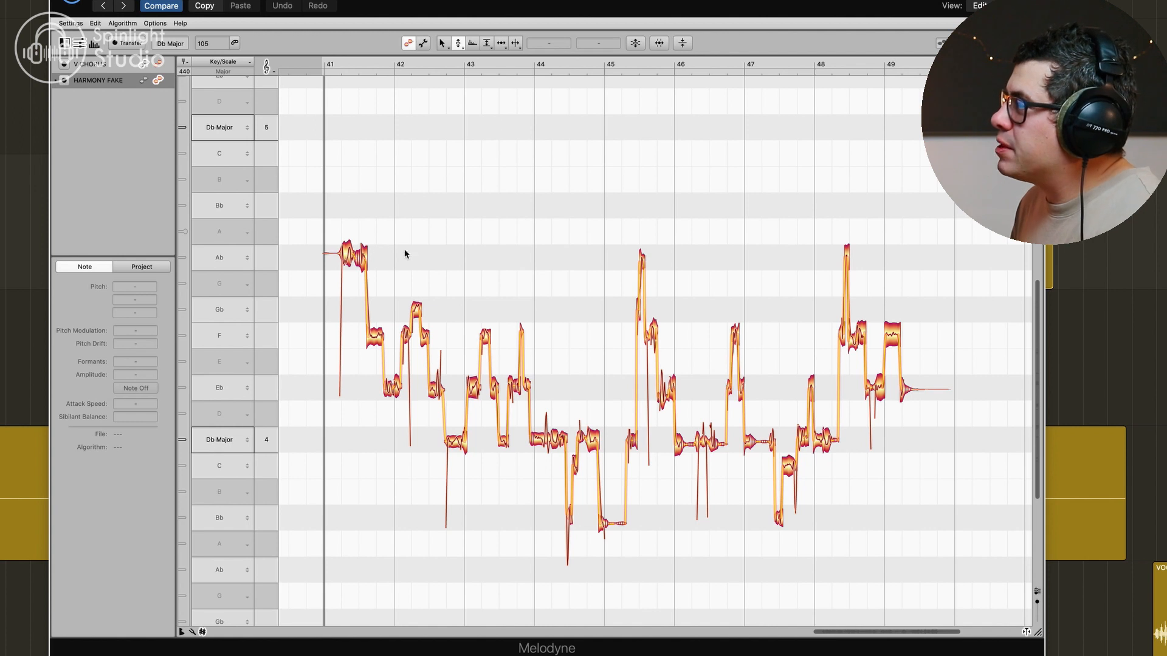
# Step: Shift all HARMONY FAKE notes up a third within Db Major, with the opening Ab notes on C, and audition them
pyautogui.press('super+a')
pyautogui.moveTo(347, 253); pyautogui.dragTo(359, 175)
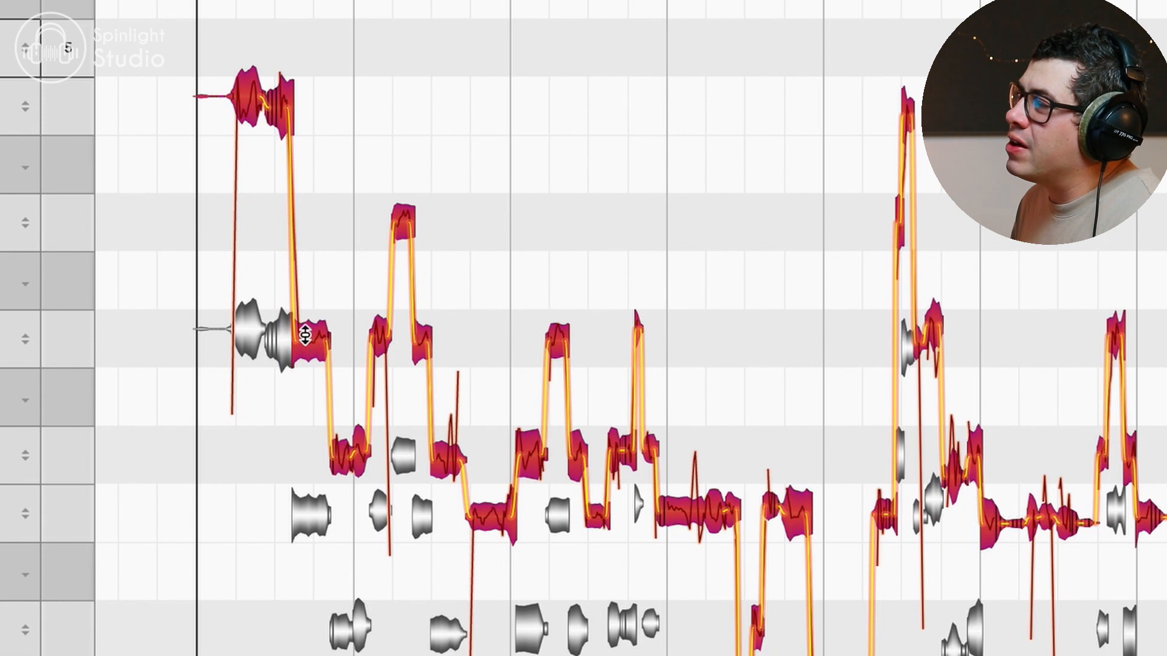
pyautogui.click(264, 175)
pyautogui.moveTo(256, 140)
pyautogui.mouseDown()
pyautogui.moveTo(256, 195)
pyautogui.moveTo(254, 131)
pyautogui.mouseUp()
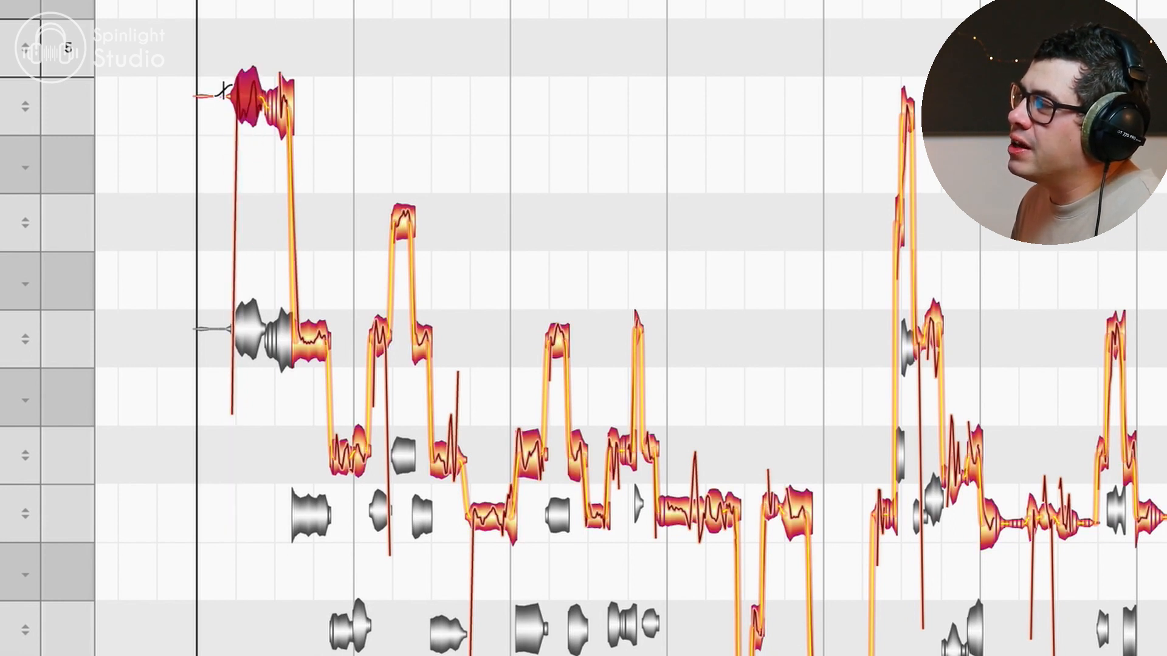
pyautogui.press('space')
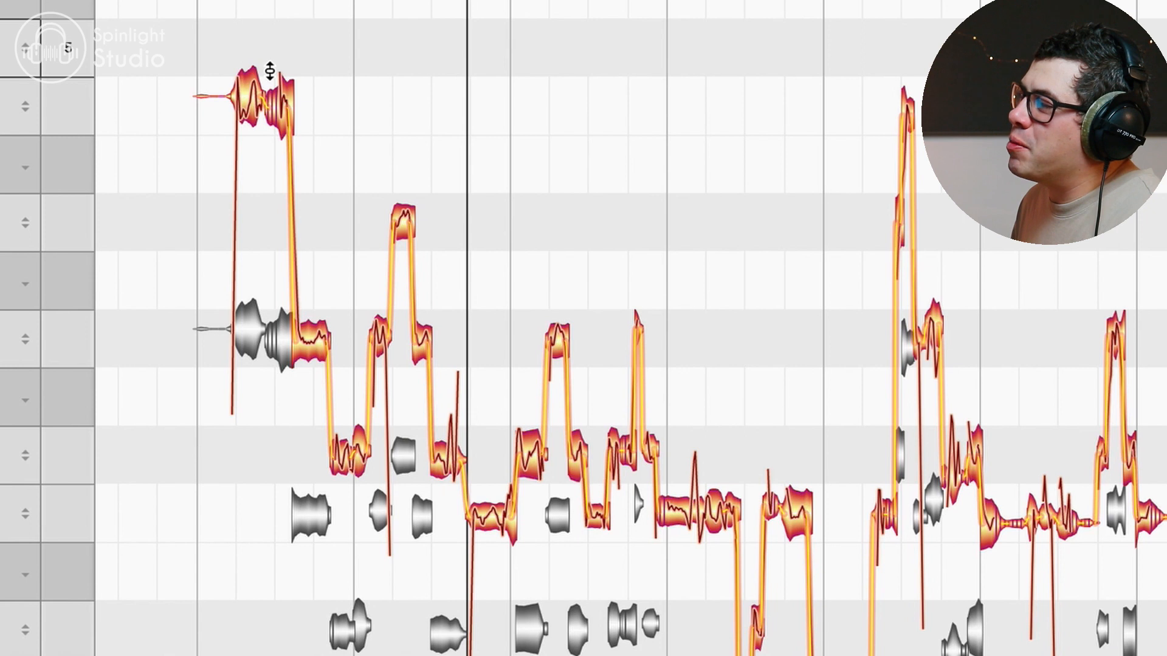
# Step: Raise the opening notes and the highest notes in bars 45 and 48 to Db 5, auditioning the harmony from its start
pyautogui.moveTo(251, 96); pyautogui.dragTo(251, 38)
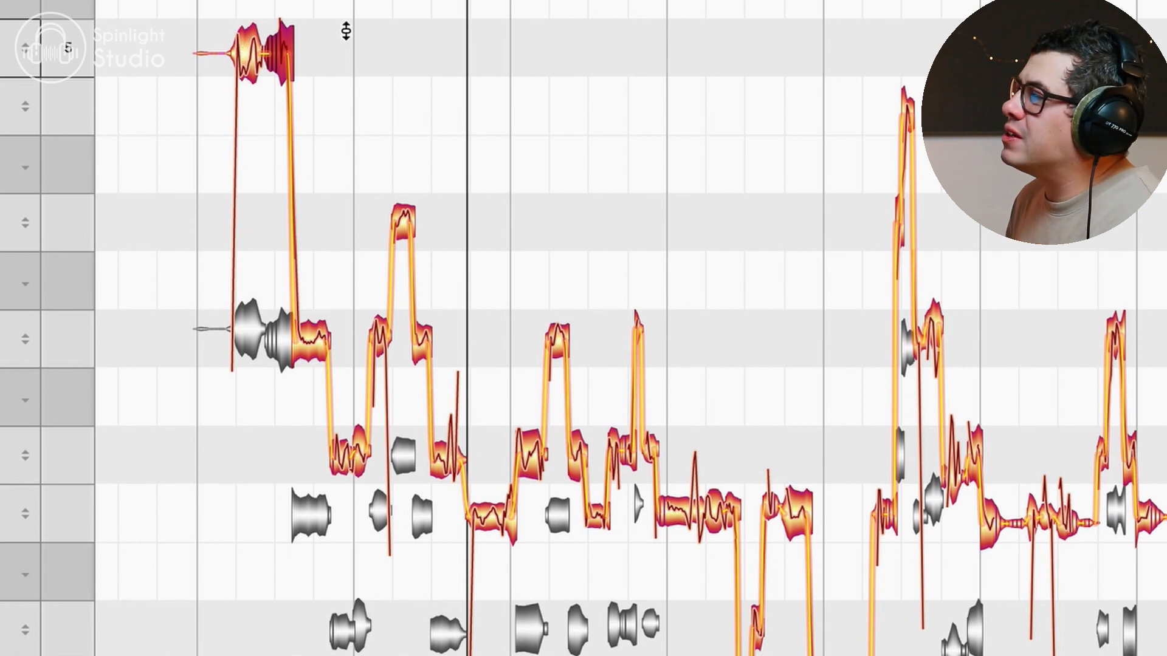
pyautogui.click(222, 3)
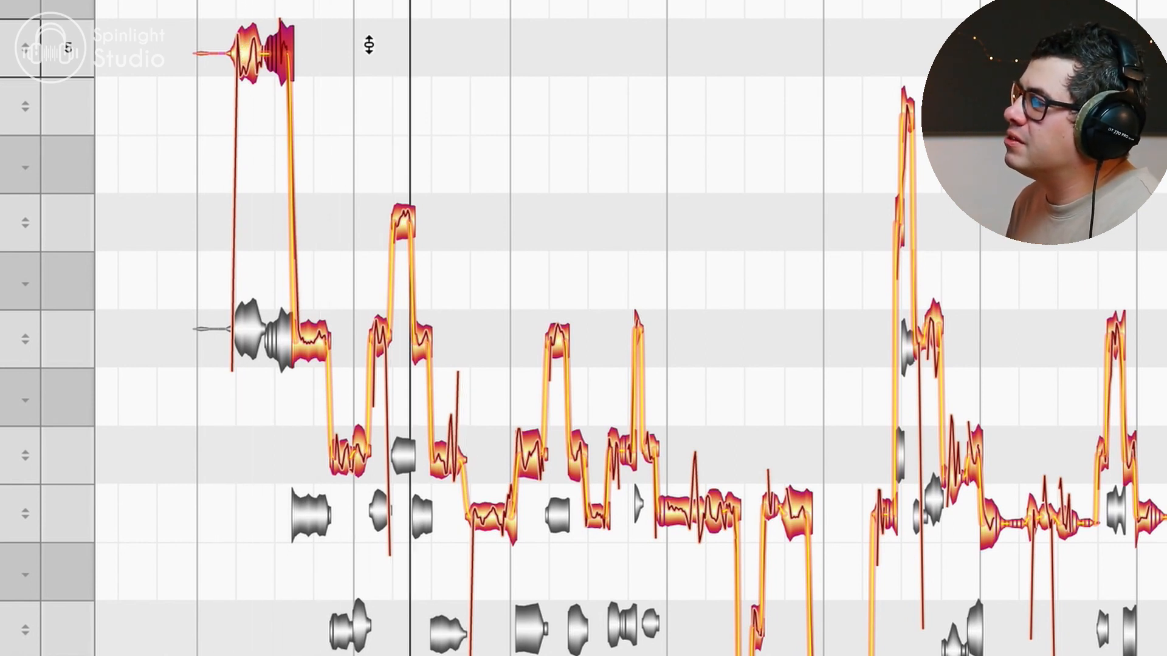
pyautogui.press('space')
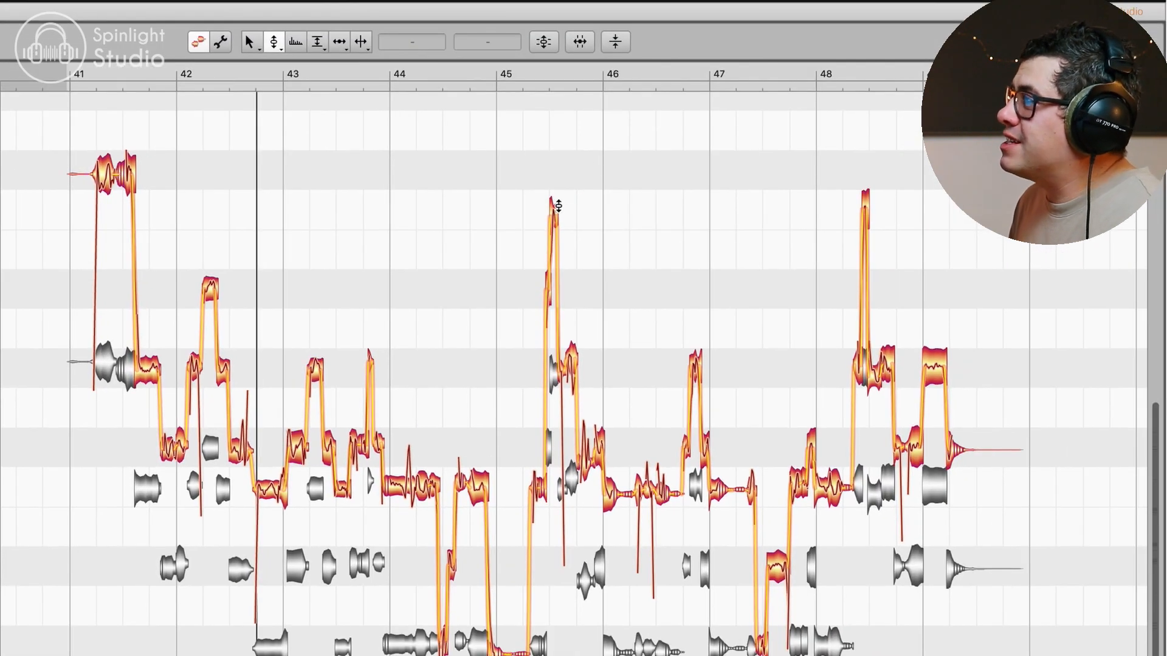
pyautogui.moveTo(913, 101); pyautogui.dragTo(913, 69)
pyautogui.moveTo(556, 184); pyautogui.dragTo(555, 162)
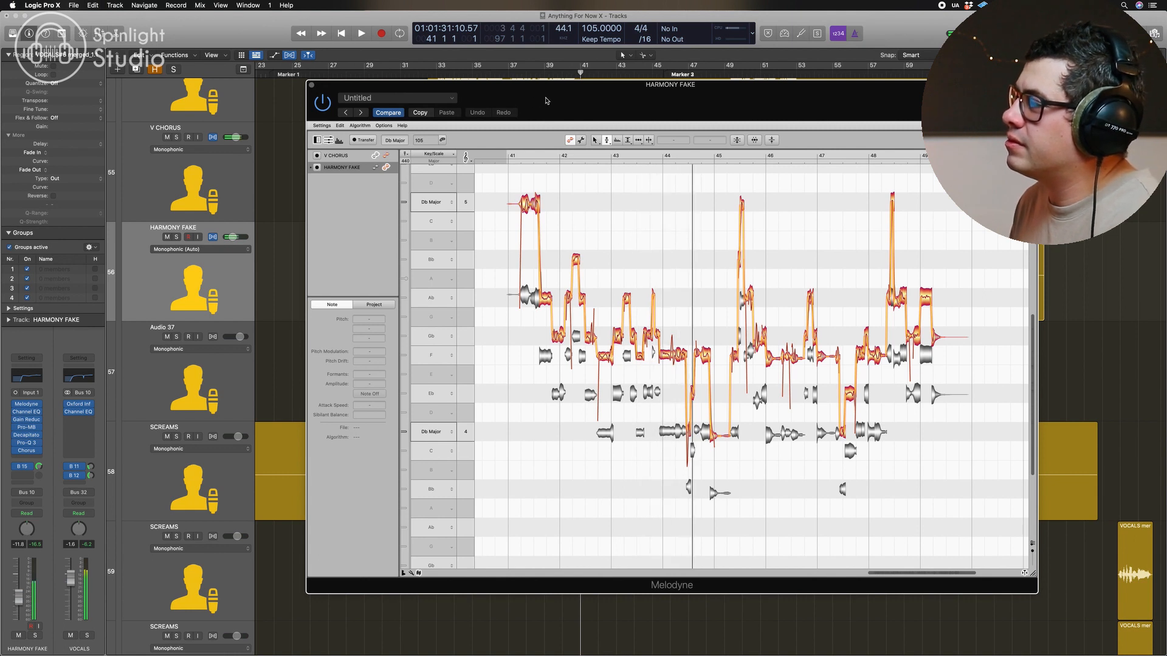
# Step: Close Melodyne, play the chorus with the mixer shown and set the HARMONY FAKE track level to -11.0 dB
pyautogui.click(312, 85)
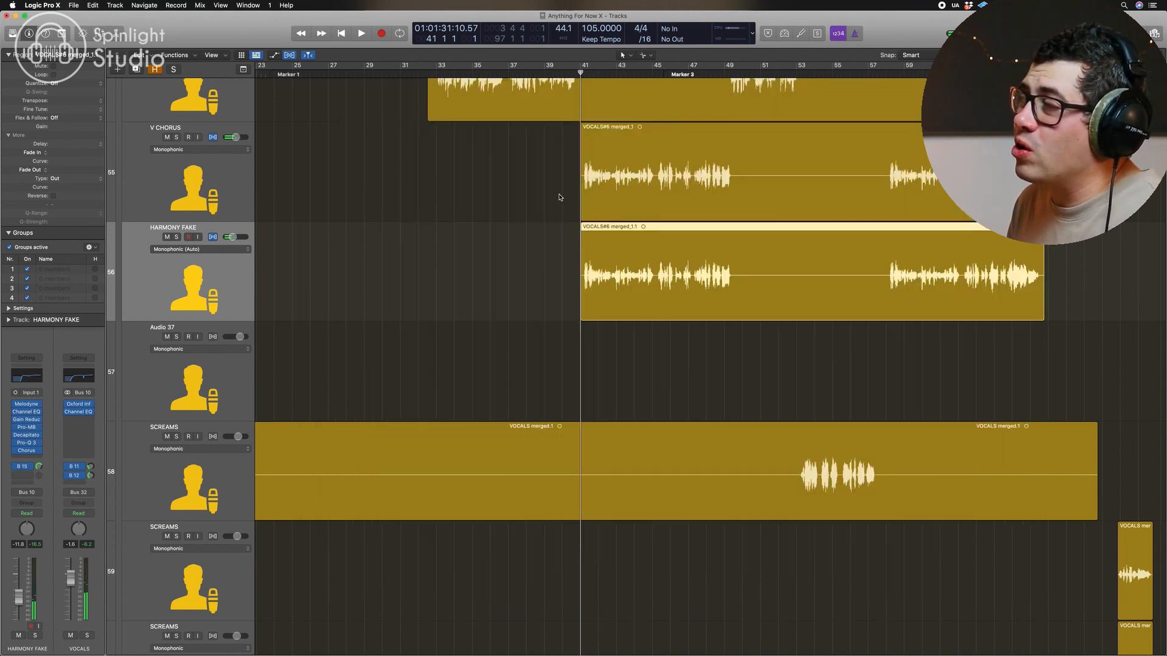
pyautogui.click(550, 168)
pyautogui.click(567, 73)
pyautogui.press('space')
pyautogui.press('x')
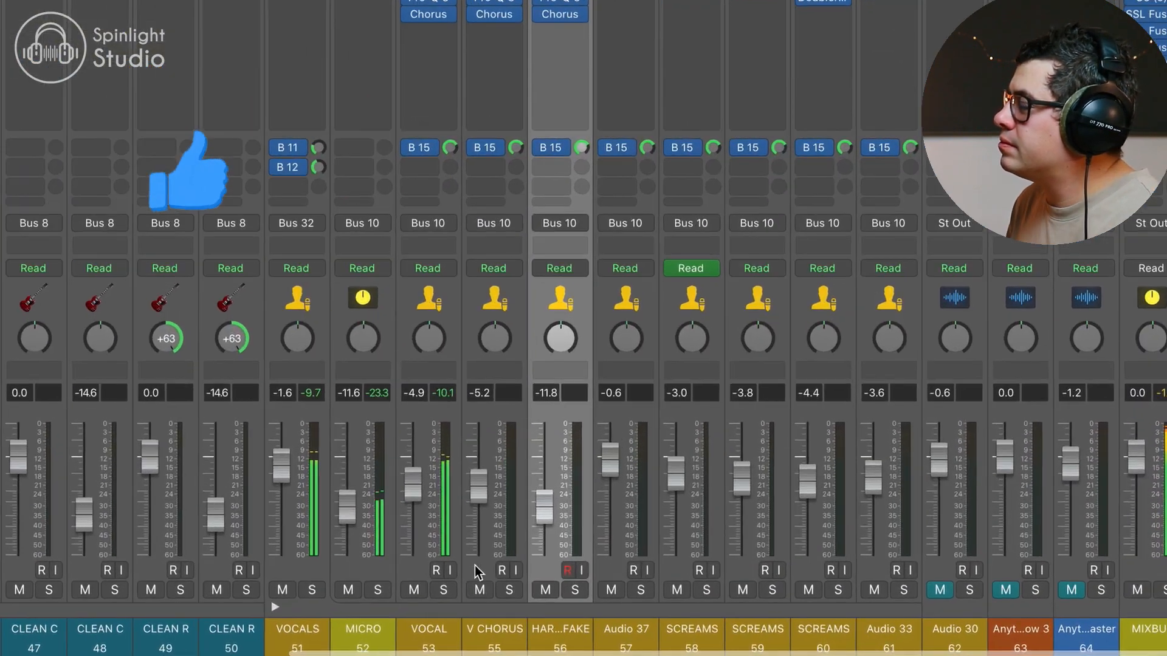
pyautogui.moveTo(456, 469)
pyautogui.mouseDown()
pyautogui.moveTo(456, 483)
pyautogui.moveTo(457, 465)
pyautogui.mouseUp()
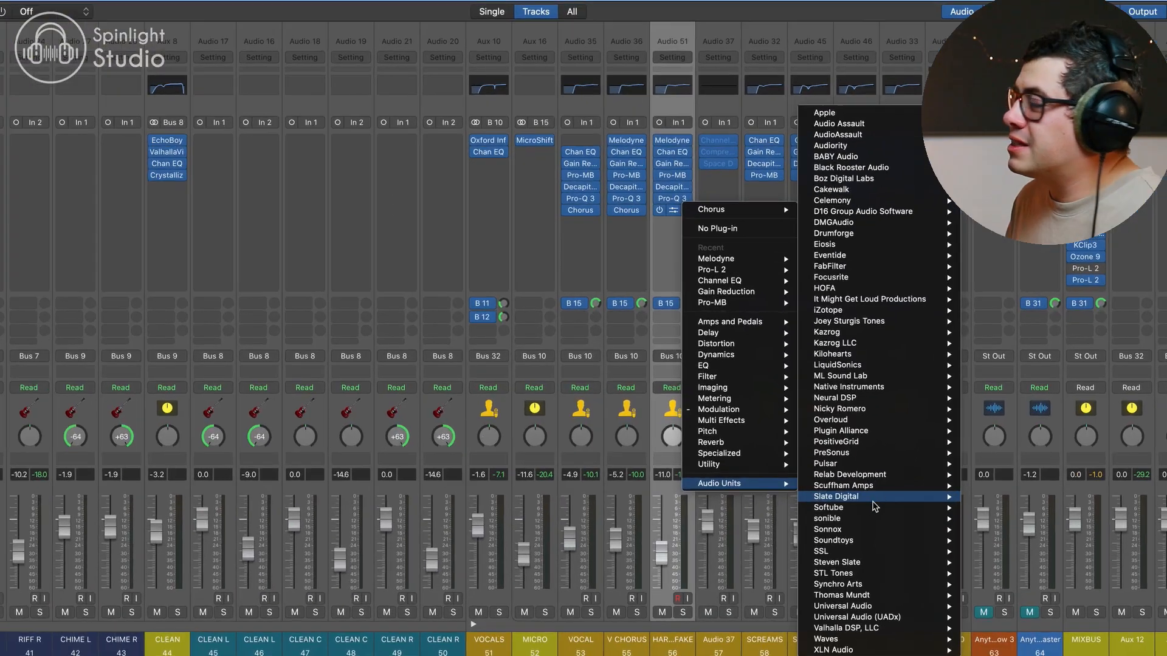
# Step: Replace Chorus on the HARMONY FAKE channel with Soundtoys MicroShift, with Focus at 133.5 Hz and Detune raised slightly
pyautogui.moveTo(877, 520)
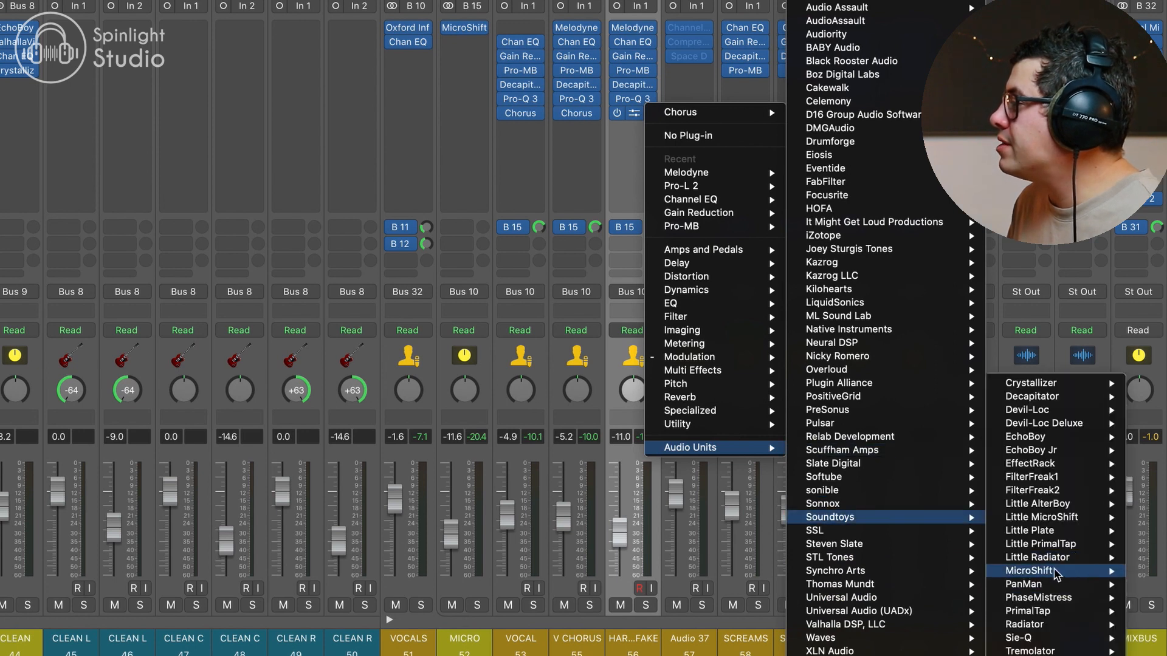
pyautogui.click(1154, 572)
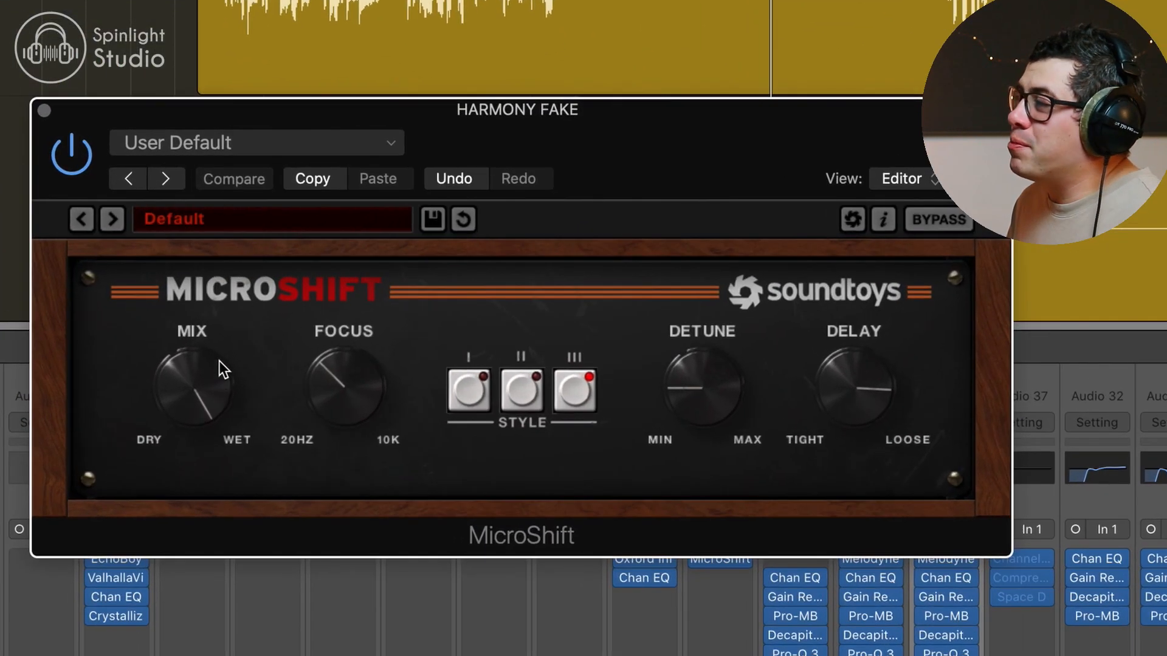
pyautogui.moveTo(360, 378); pyautogui.dragTo(337, 406)
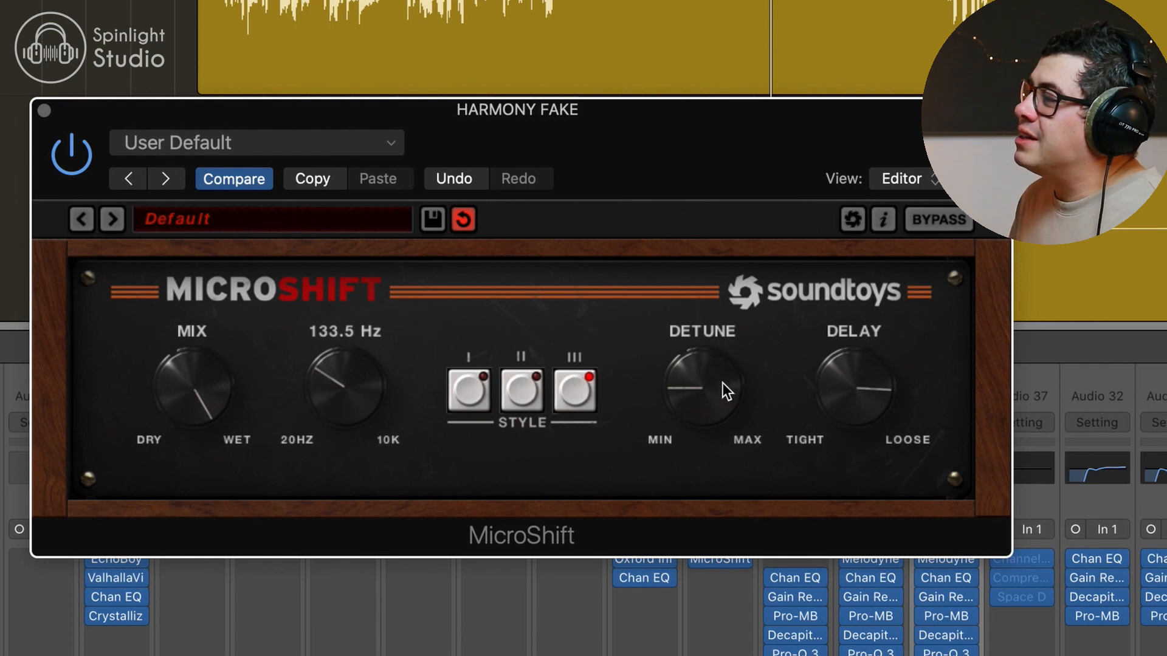
pyautogui.moveTo(722, 381); pyautogui.dragTo(722, 371)
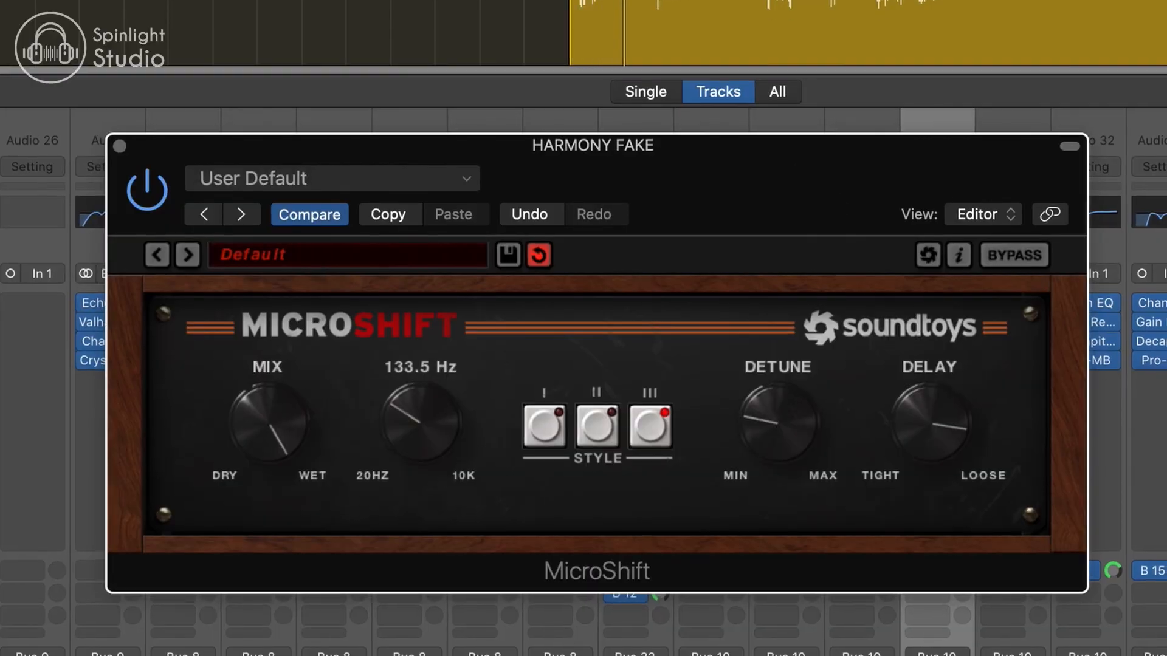
# Step: Compare the harmony with MicroShift bypassed and active during playback, leaving the effect on
pyautogui.click(156, 184)
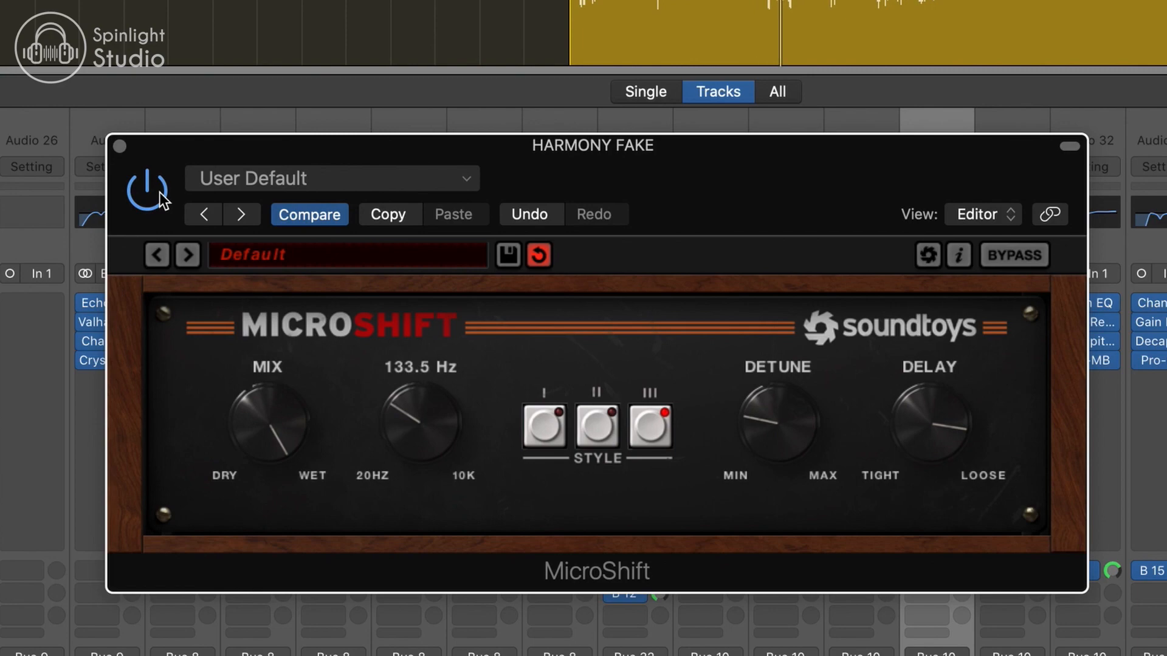
pyautogui.click(163, 200)
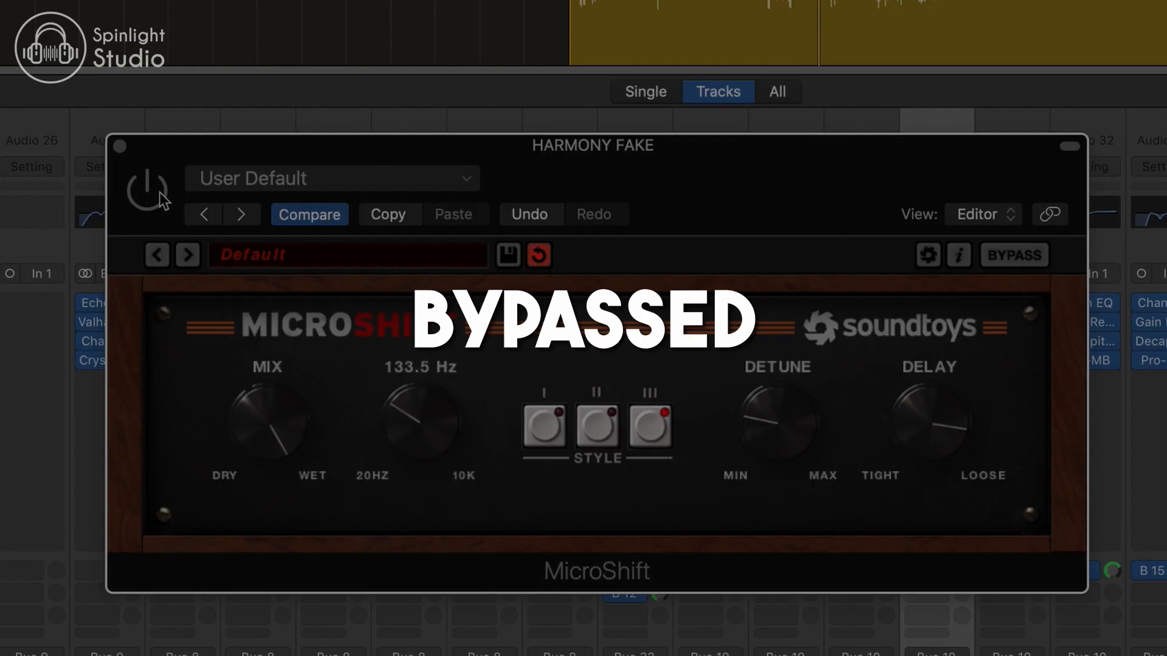
pyautogui.click(147, 191)
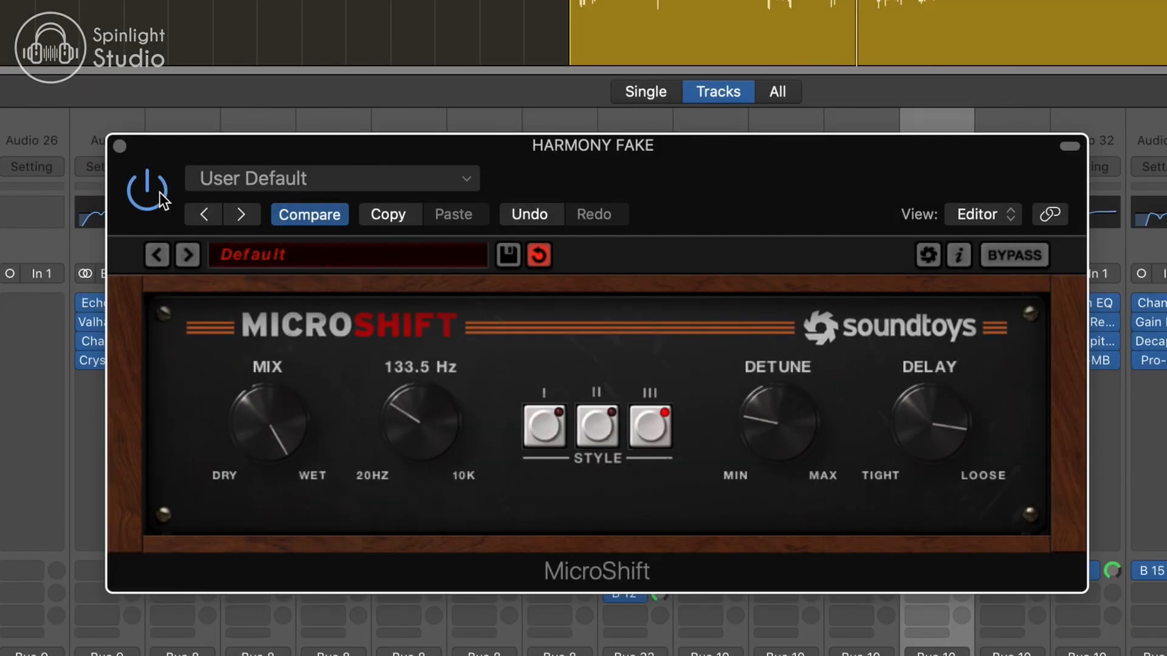